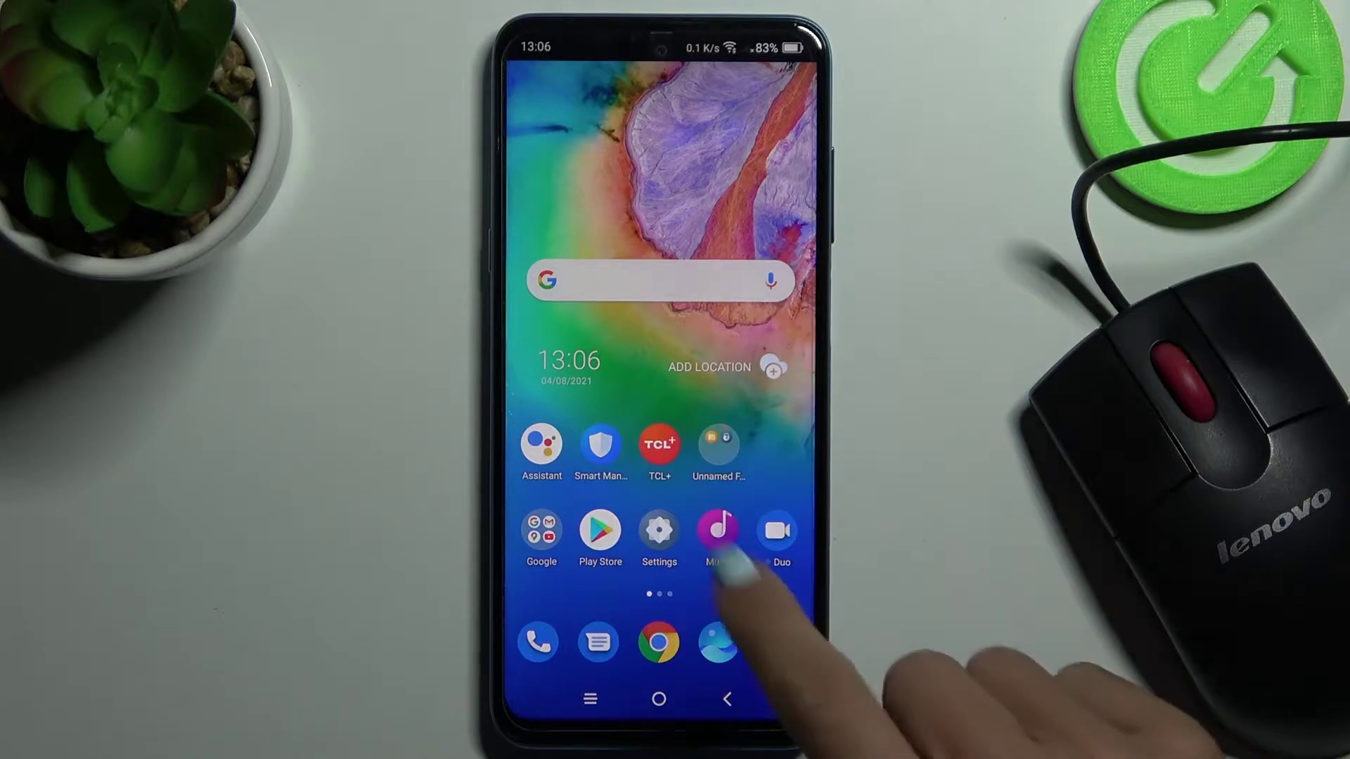
Step: Go to Settings > System > Languages & input to reach the language preferences
click(659, 530)
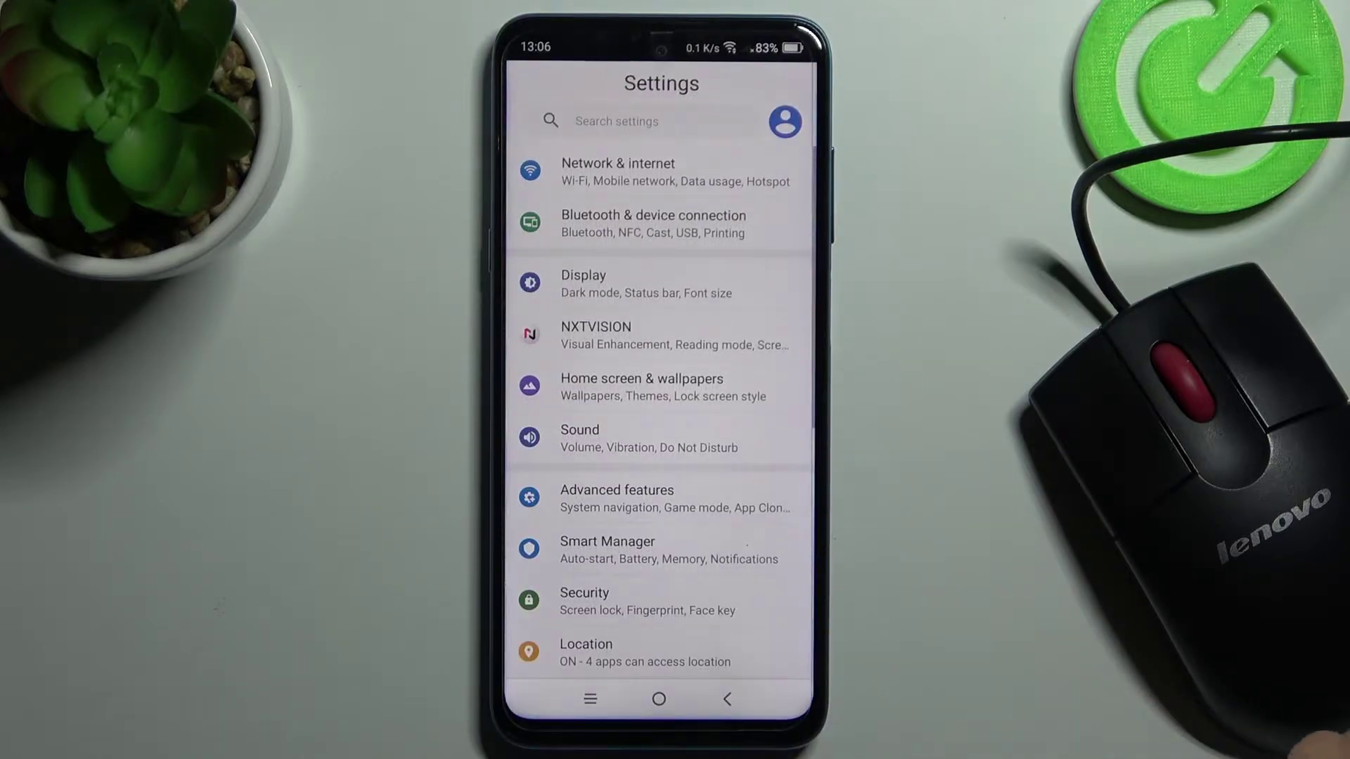
scroll(659, 475, down, 10)
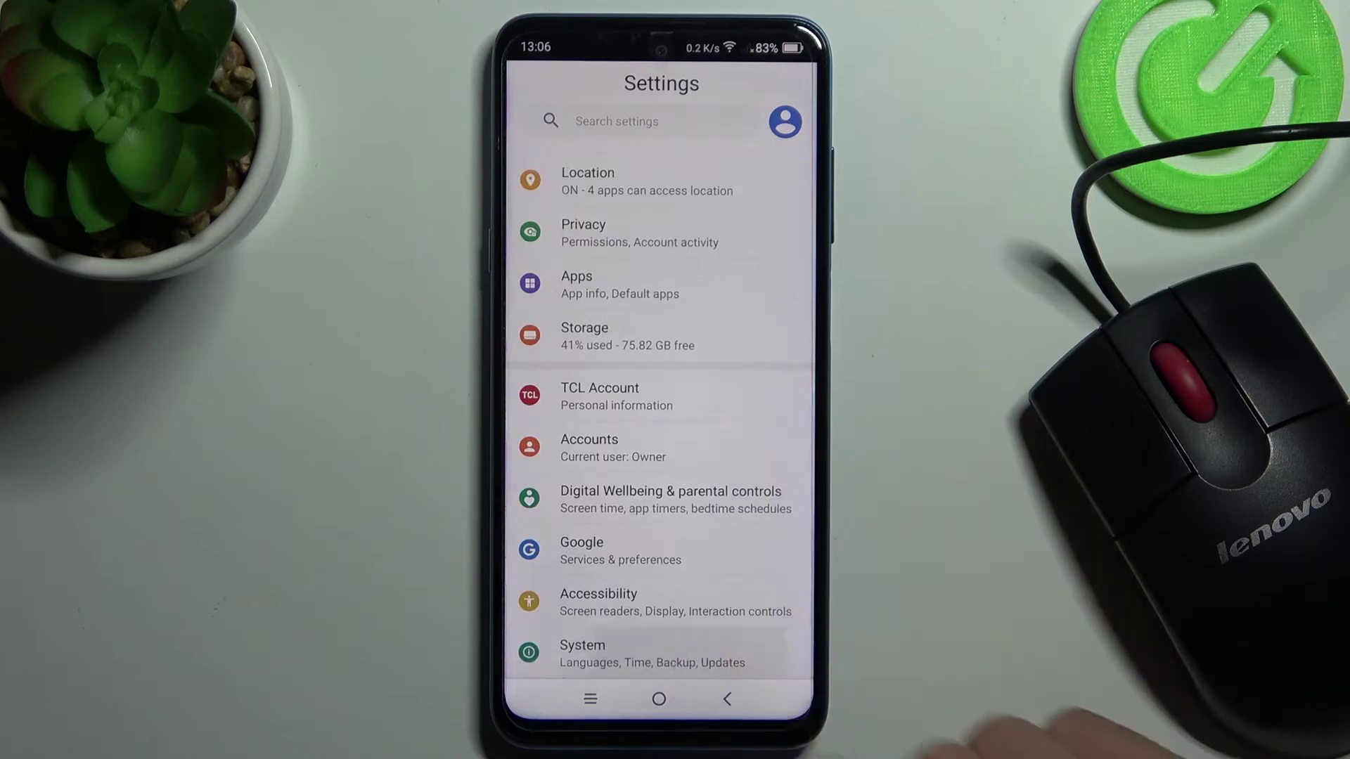
click(591, 643)
click(633, 304)
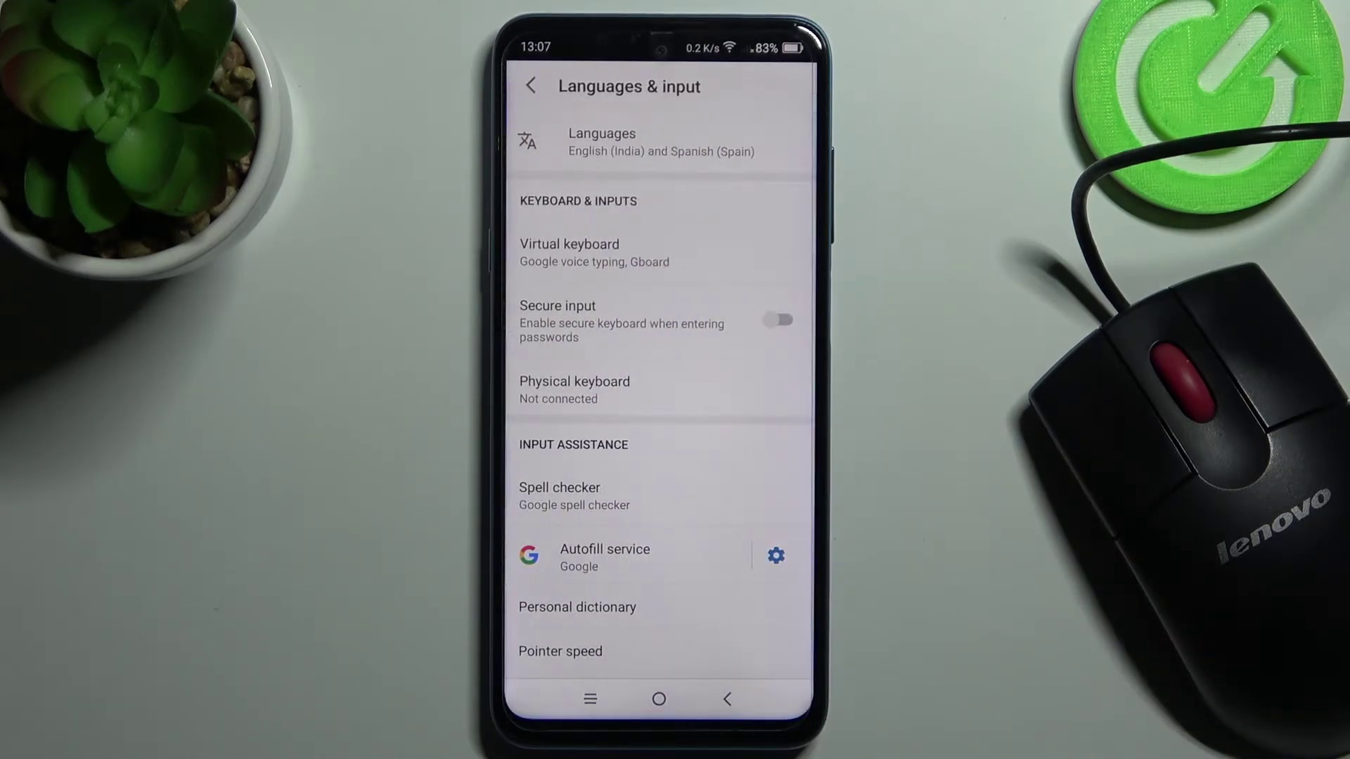
Step: From the Languages list, add Italiano (Italia) as a new language
click(633, 142)
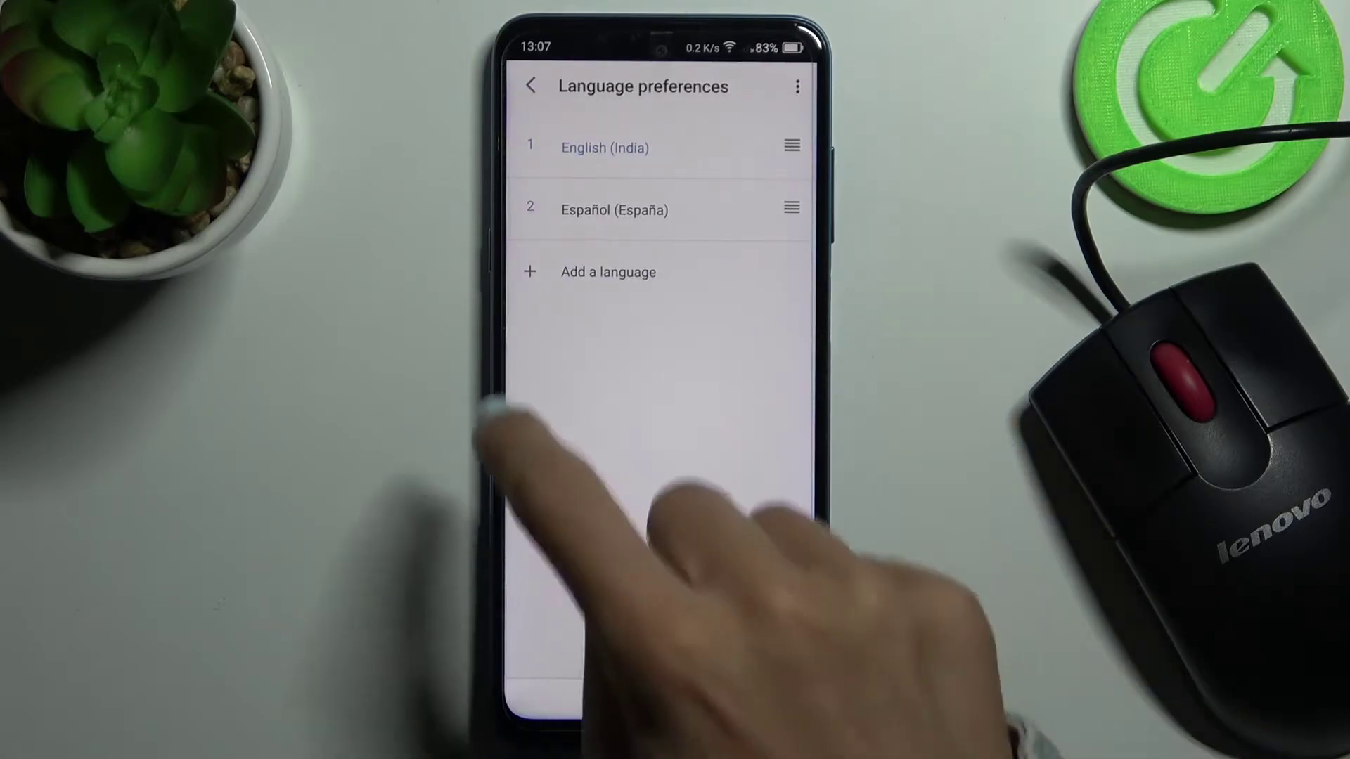
click(609, 273)
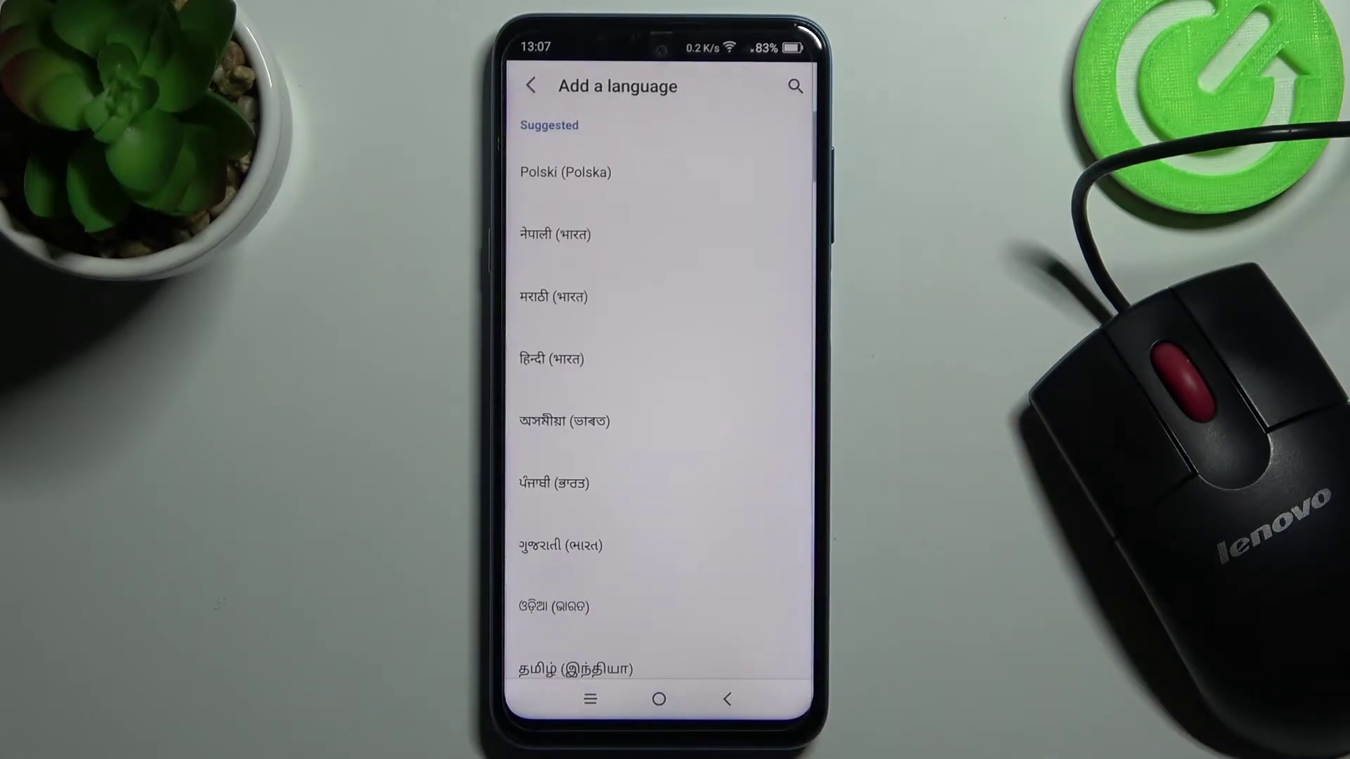
scroll(659, 422, down, 10)
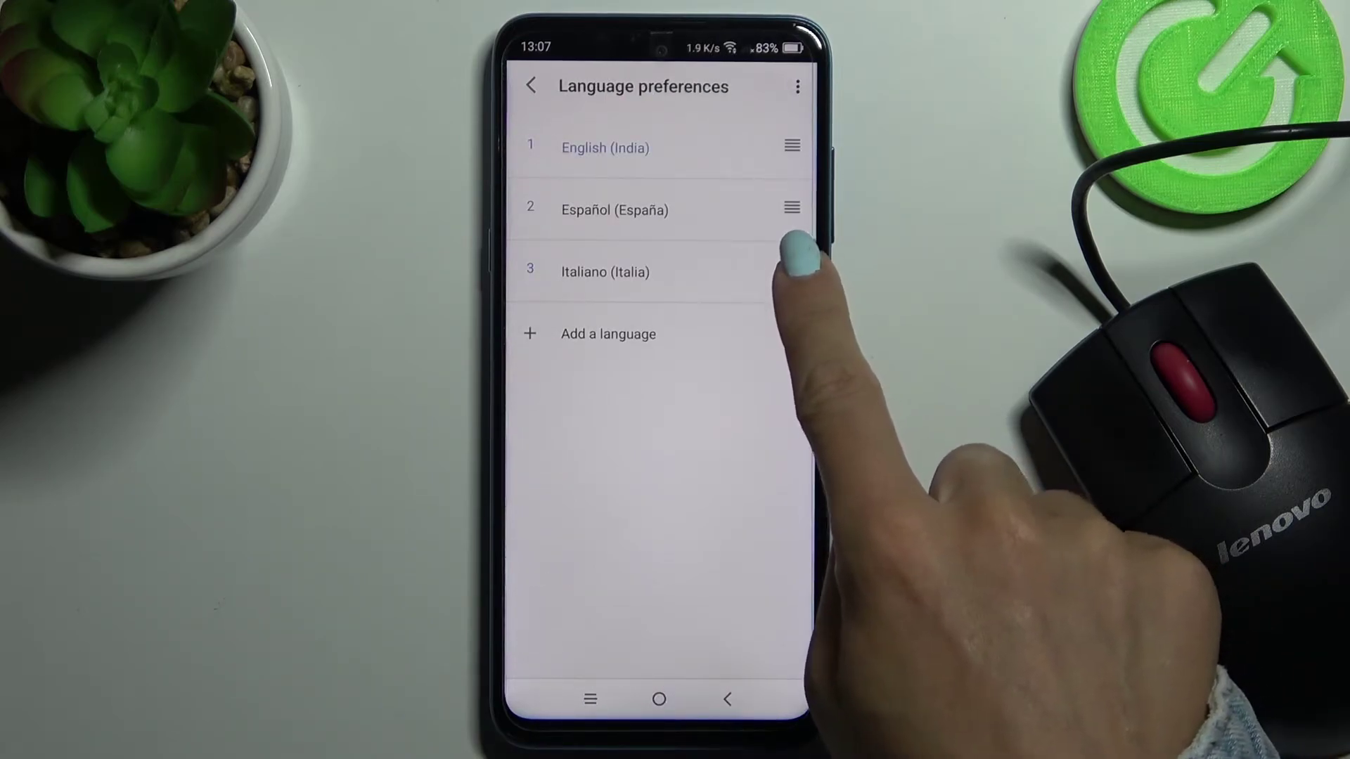
Step: Drag Italiano (Italia) to the top of the list, then reopen the Lingue page
drag(791, 271, 807, 143)
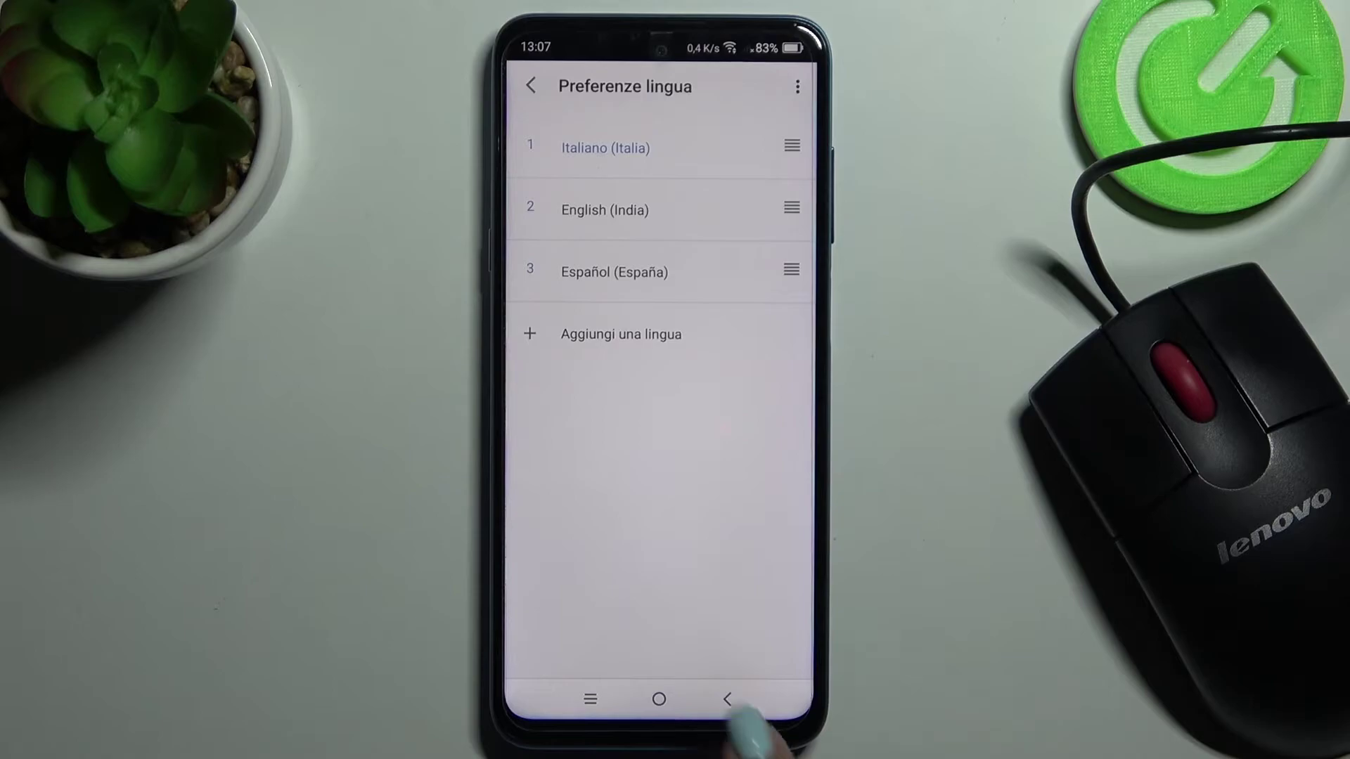
click(726, 699)
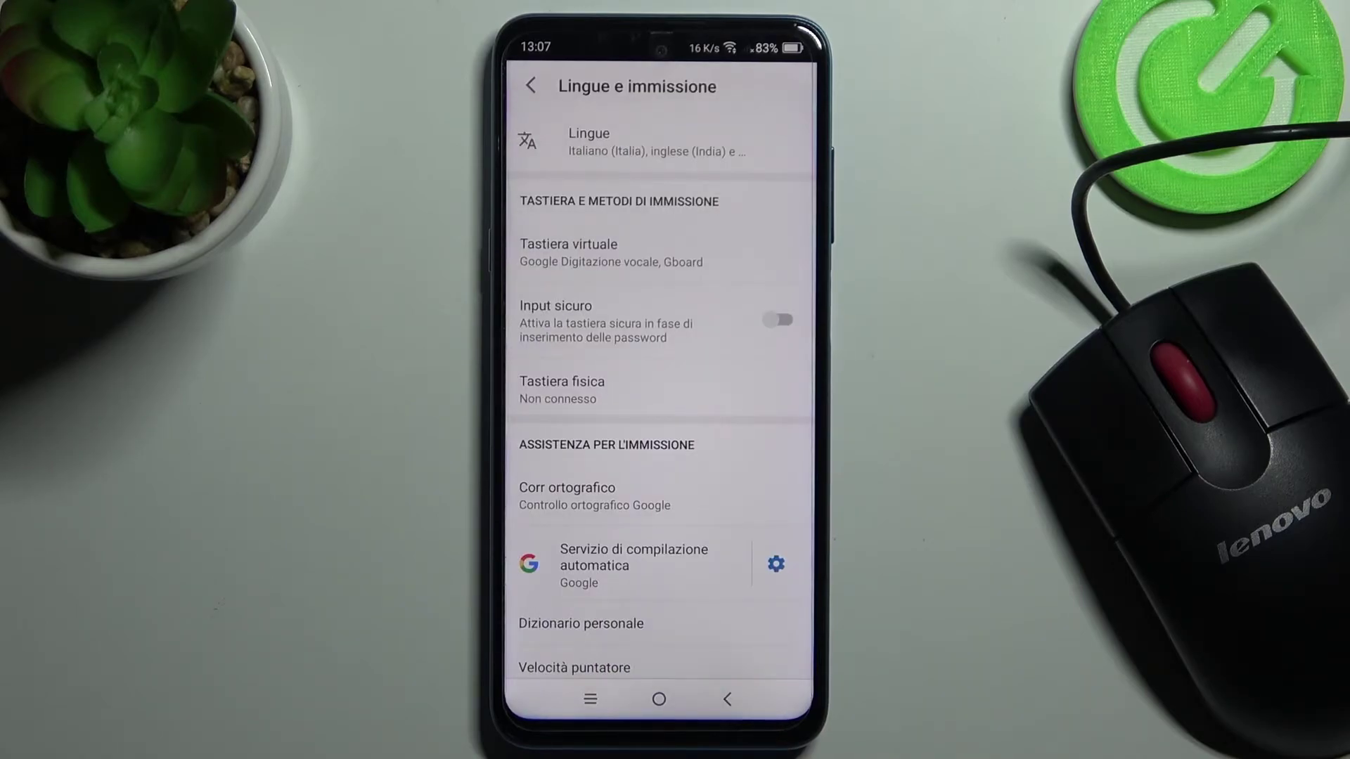
click(633, 142)
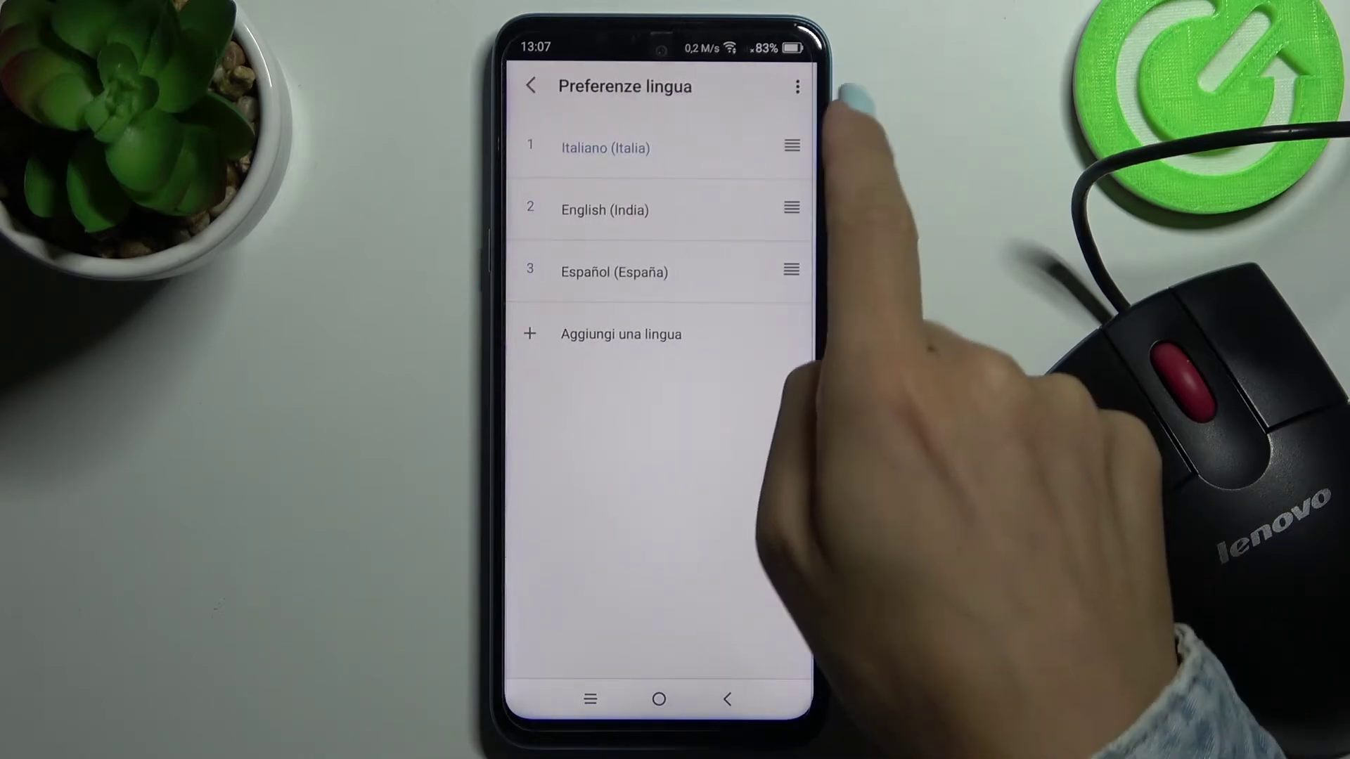
Step: Remove Italiano (Italia) and Español (España) with Rimuovi, then return to the home screen
click(797, 87)
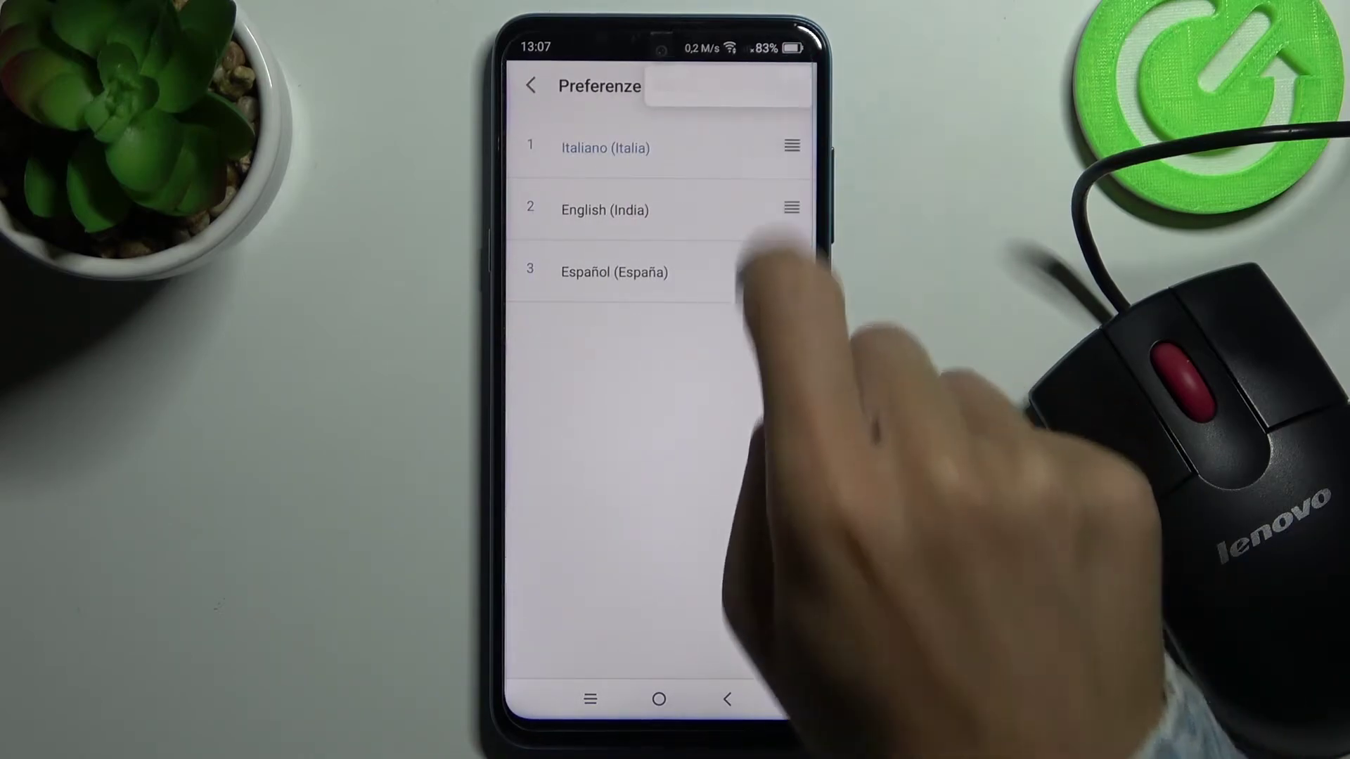
click(682, 86)
click(606, 148)
click(614, 271)
click(795, 87)
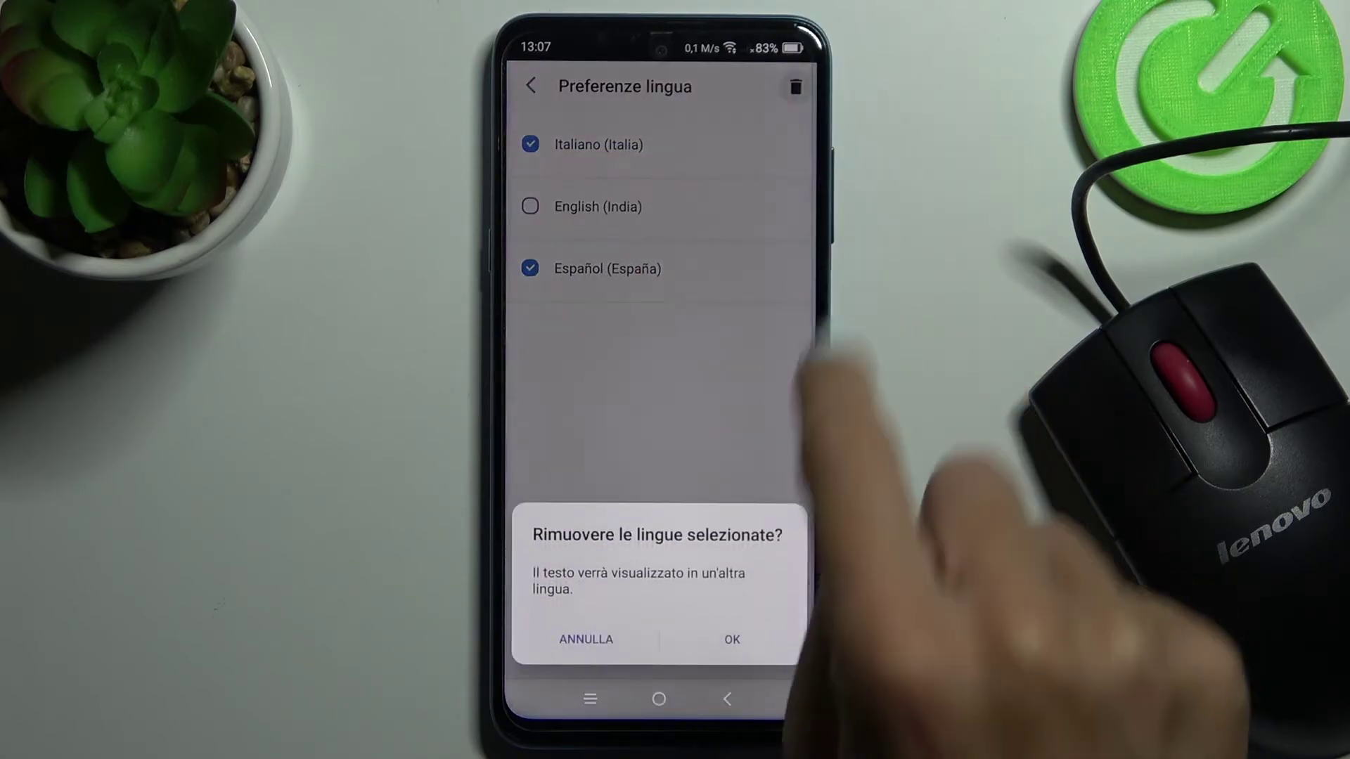
click(732, 639)
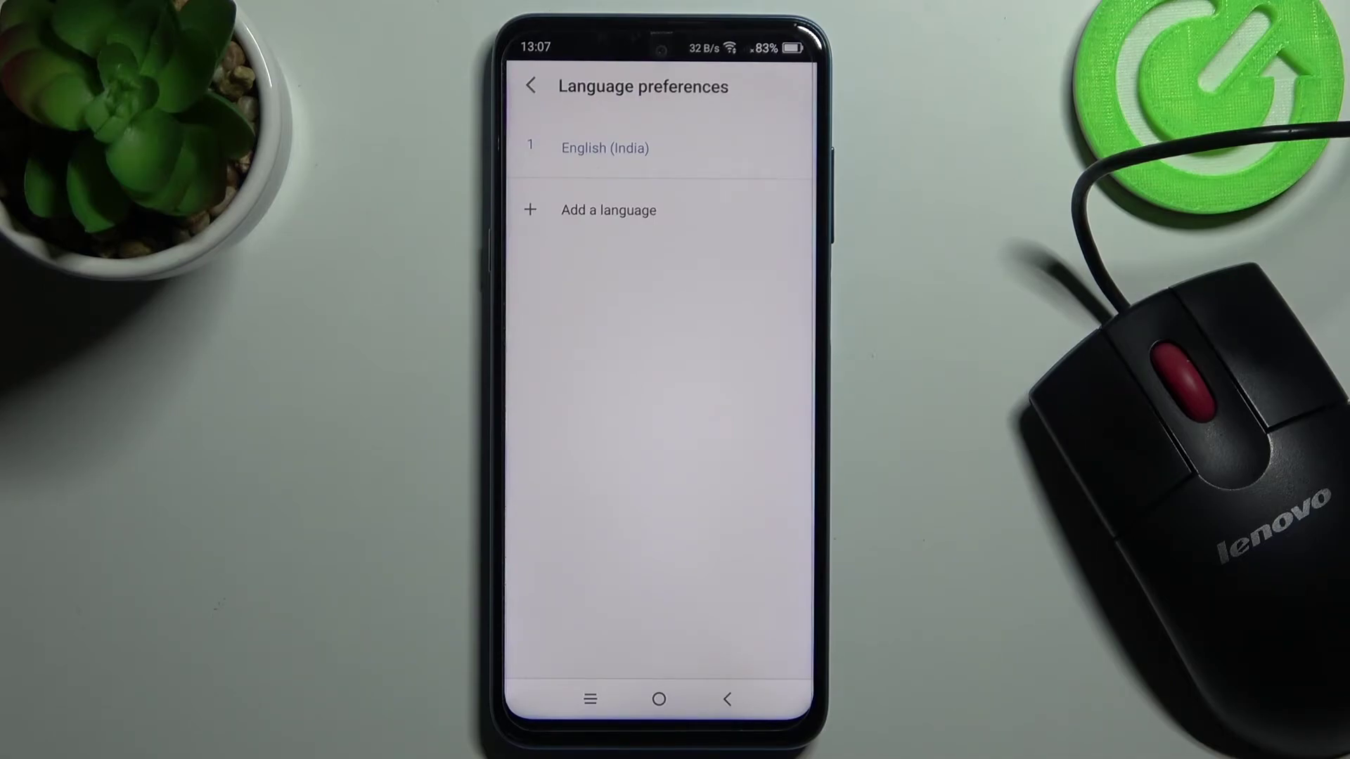
click(658, 700)
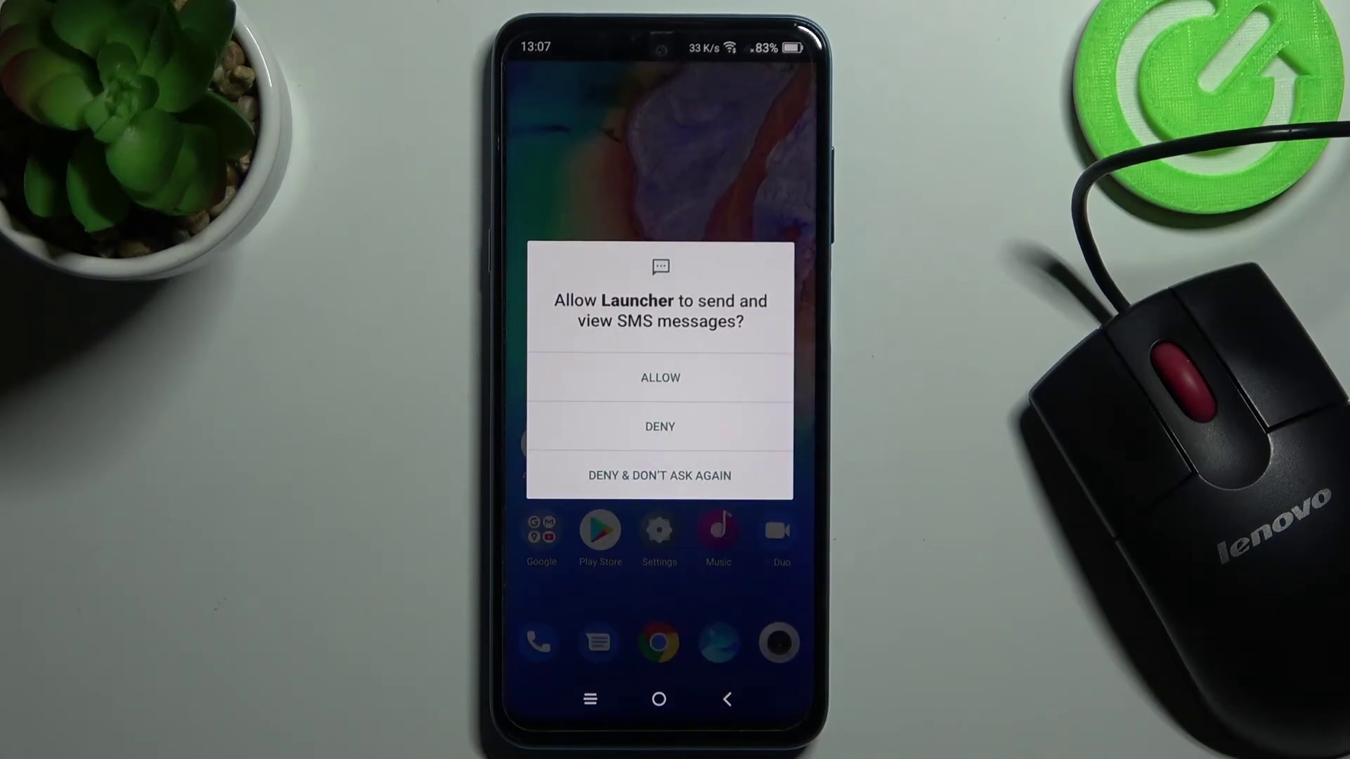